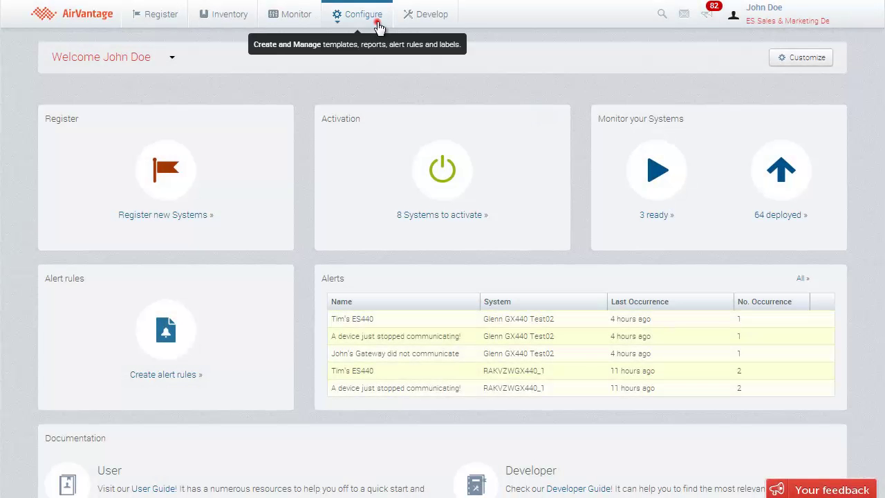
# - Create a new report under Configure > Reports using the ALEOS GX400 (4.3.5.010) firmware
pyautogui.click(378, 28)
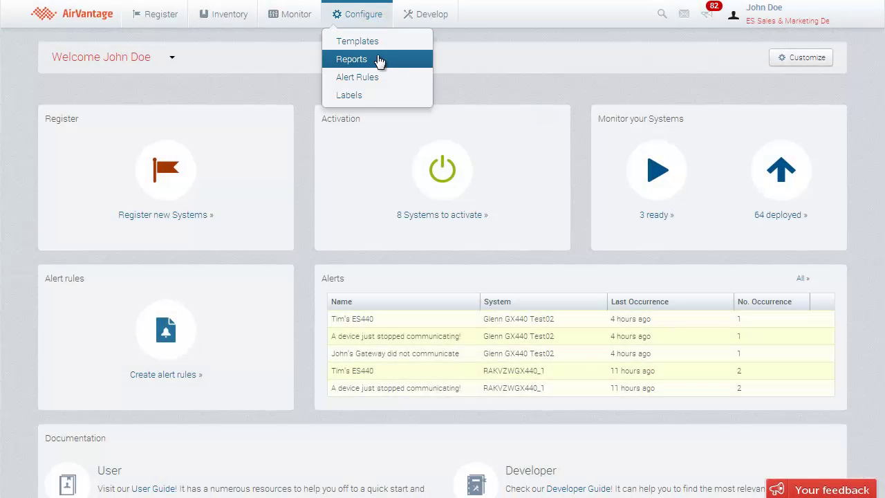
pyautogui.click(379, 59)
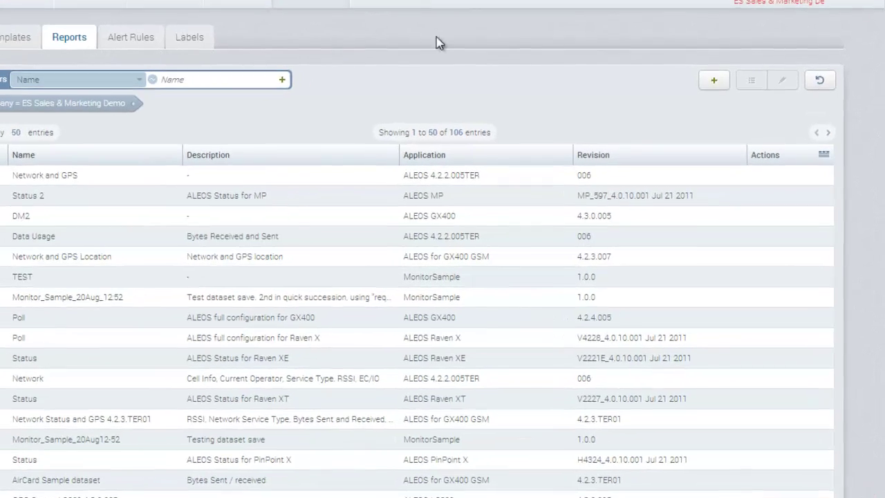
pyautogui.click(723, 93)
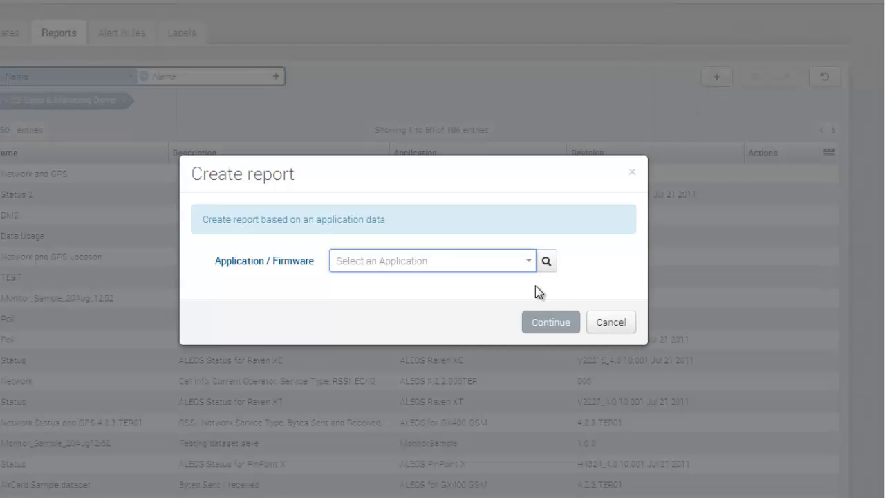
pyautogui.click(527, 262)
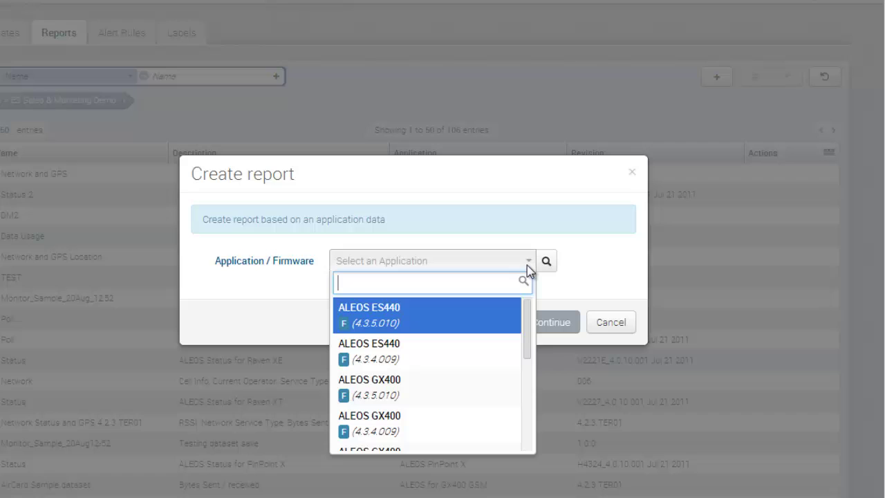
pyautogui.click(496, 386)
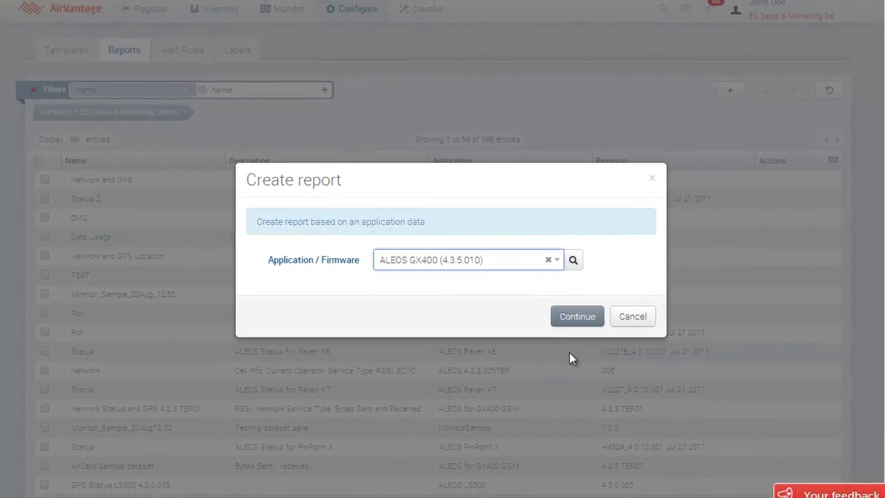
pyautogui.click(560, 326)
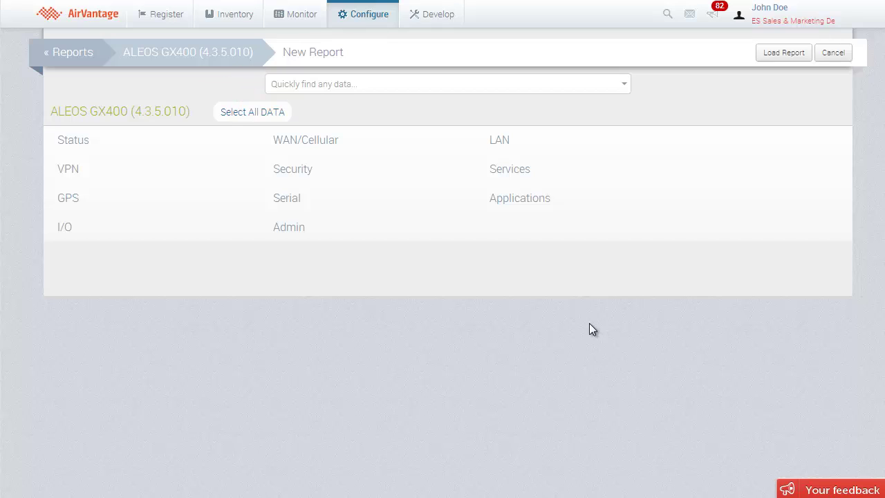
# - Search the report data for 'Serial bytes' and pick the Serial bytes sent item
pyautogui.click(463, 88)
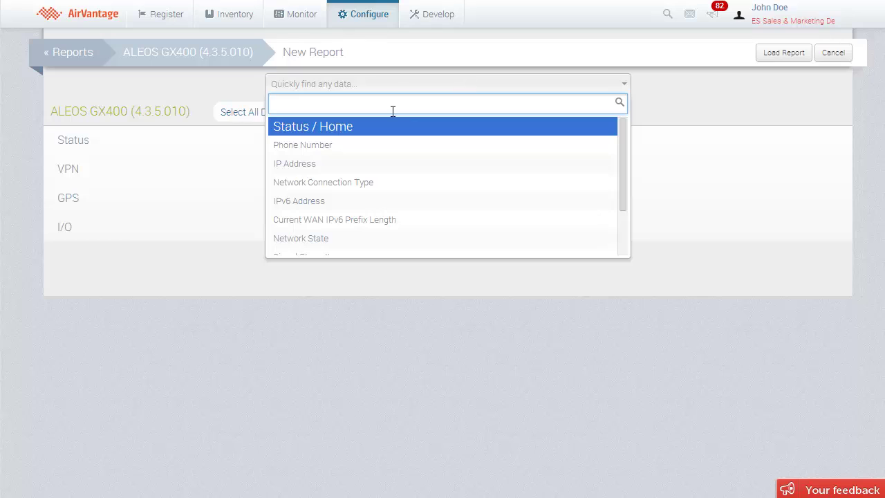
pyautogui.write('Serial ')
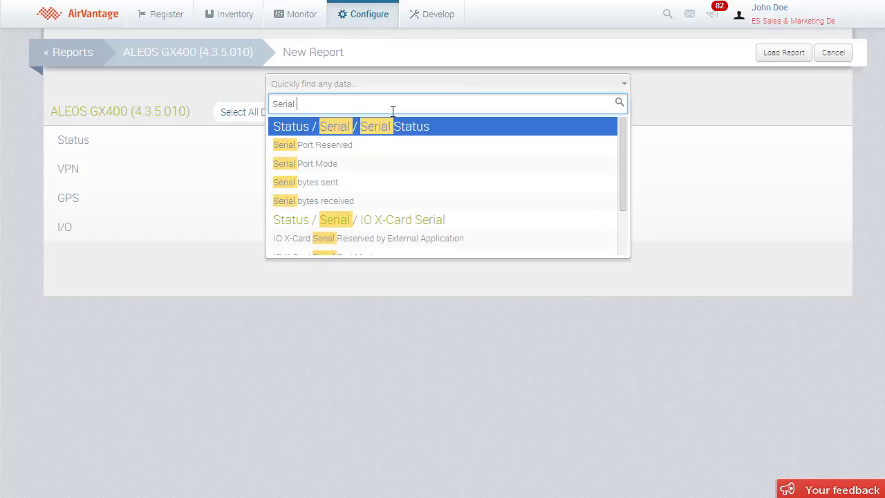
pyautogui.write('bytes')
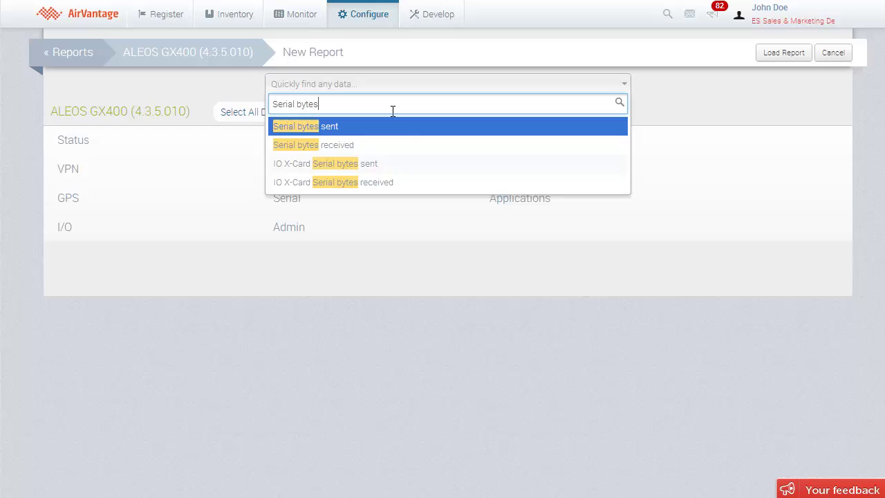
pyautogui.click(393, 125)
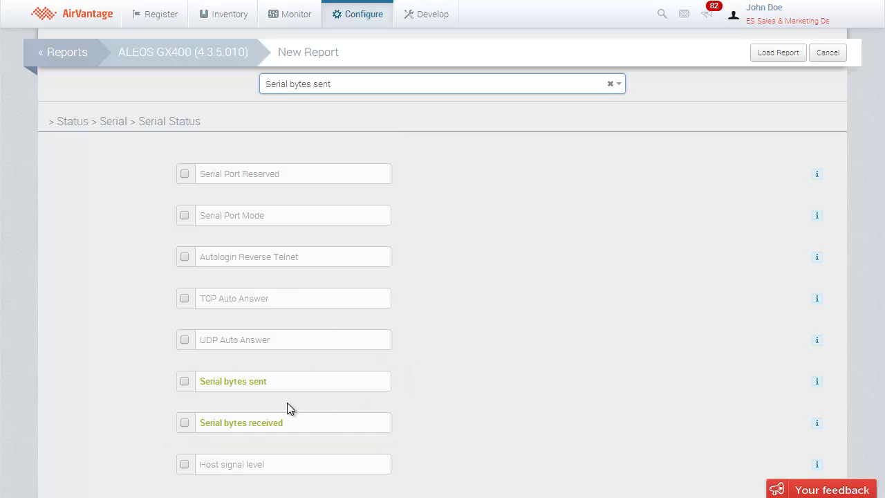
# - Tick Serial bytes sent and received, then unselect all data and clear the search
pyautogui.click(184, 383)
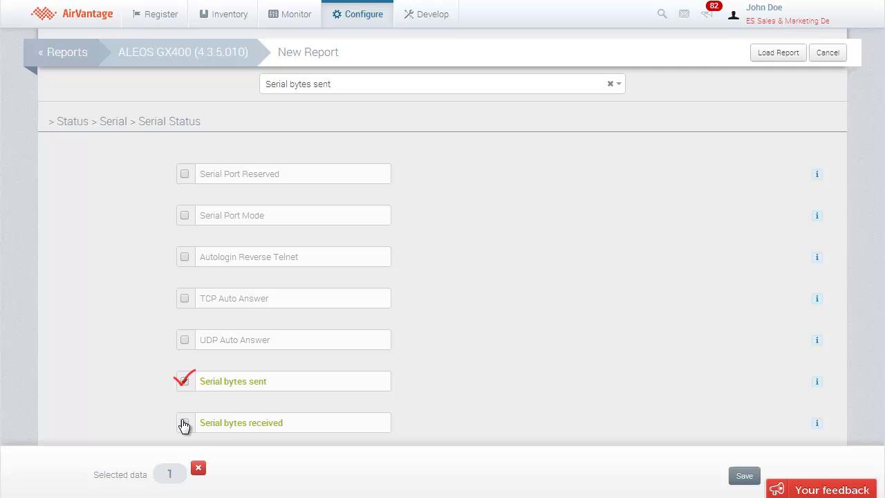
pyautogui.click(183, 423)
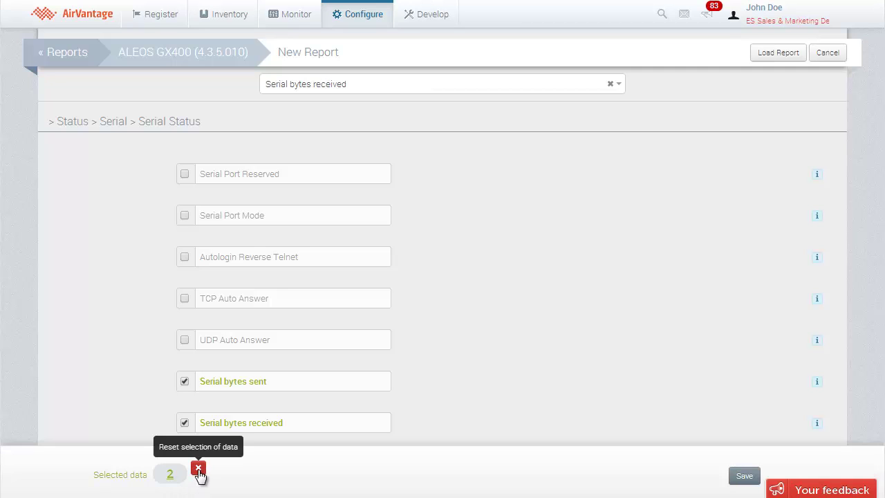
pyautogui.click(198, 470)
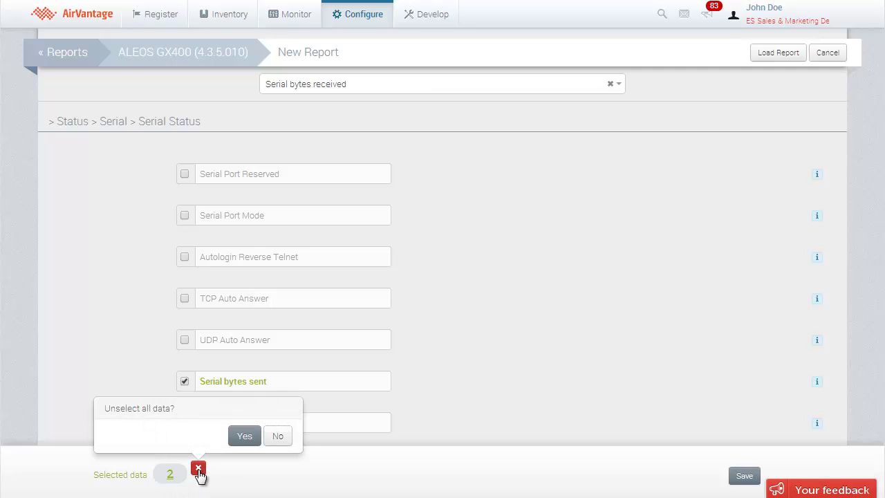
pyautogui.click(241, 435)
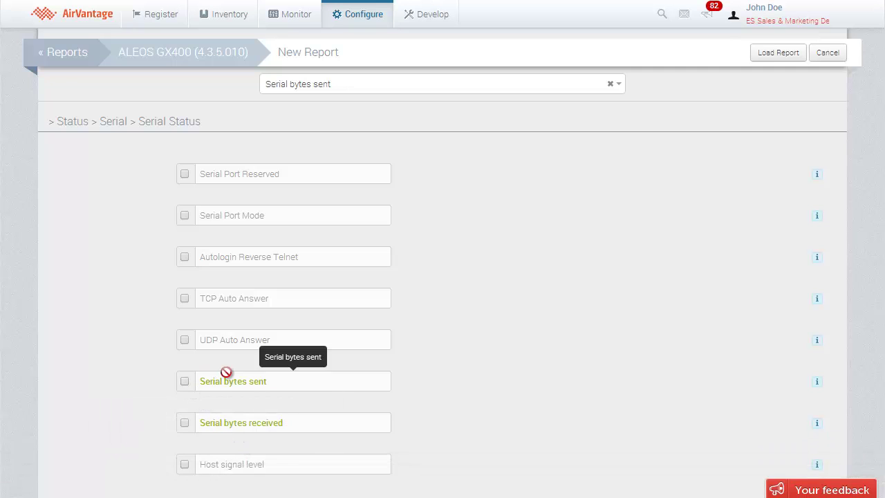
pyautogui.click(610, 84)
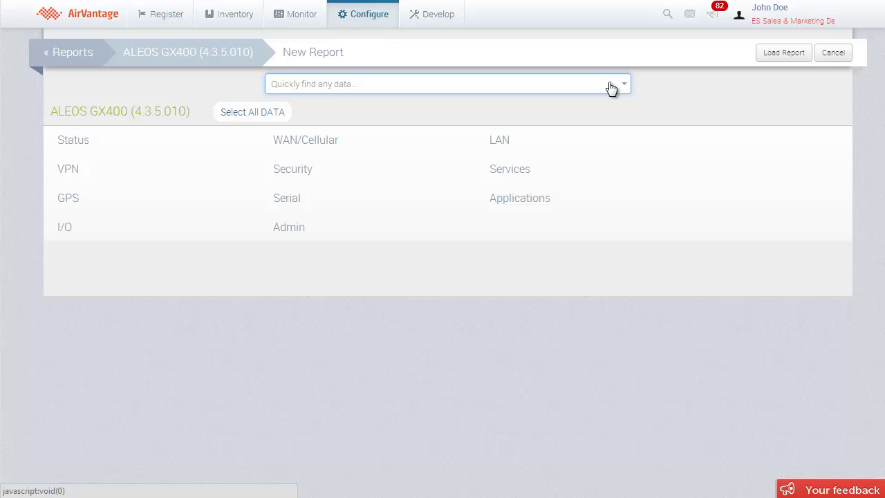
# - Tick Serial bytes sent and Serial bytes received under Status > Serial > Serial Status
pyautogui.click(86, 145)
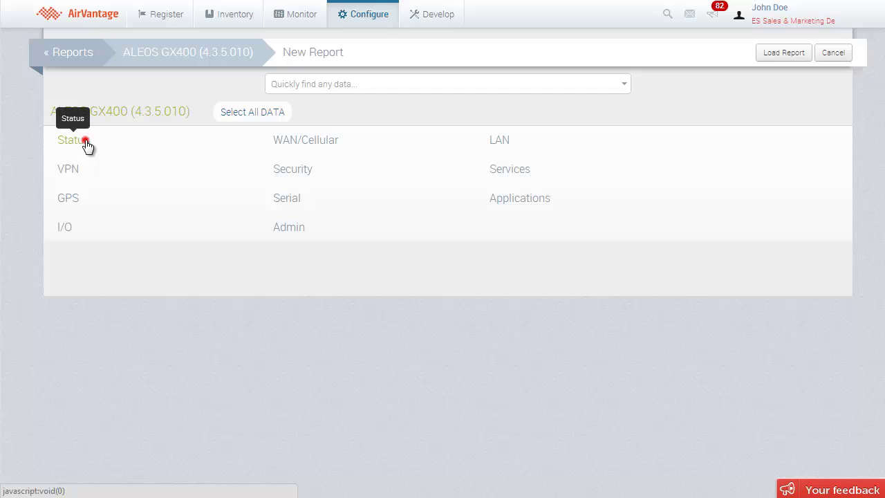
pyautogui.click(282, 202)
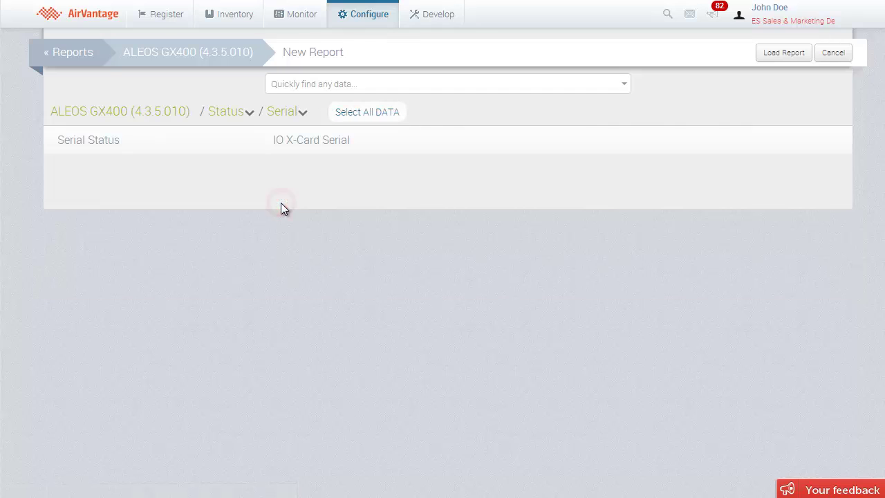
pyautogui.click(108, 145)
pyautogui.click(184, 370)
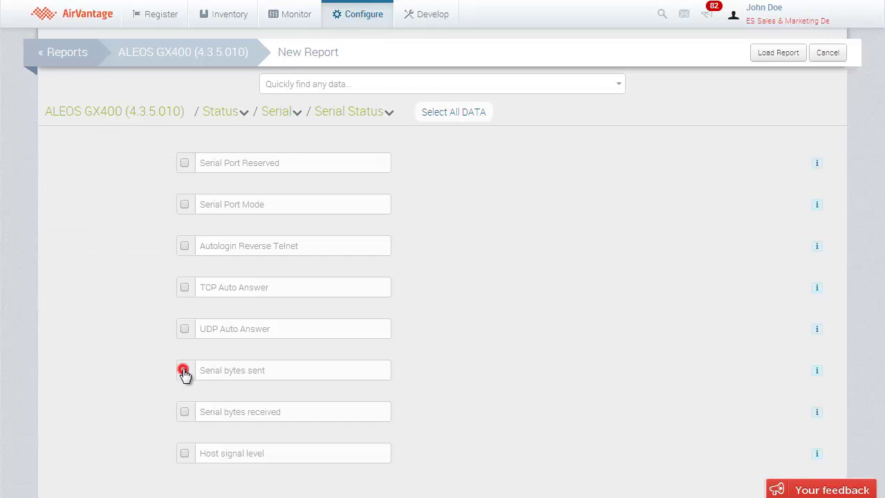
pyautogui.click(184, 412)
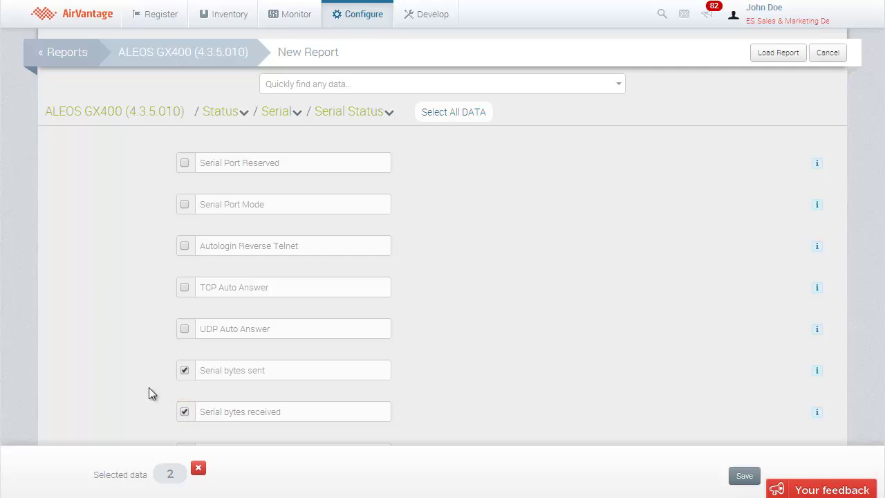
pyautogui.click(247, 117)
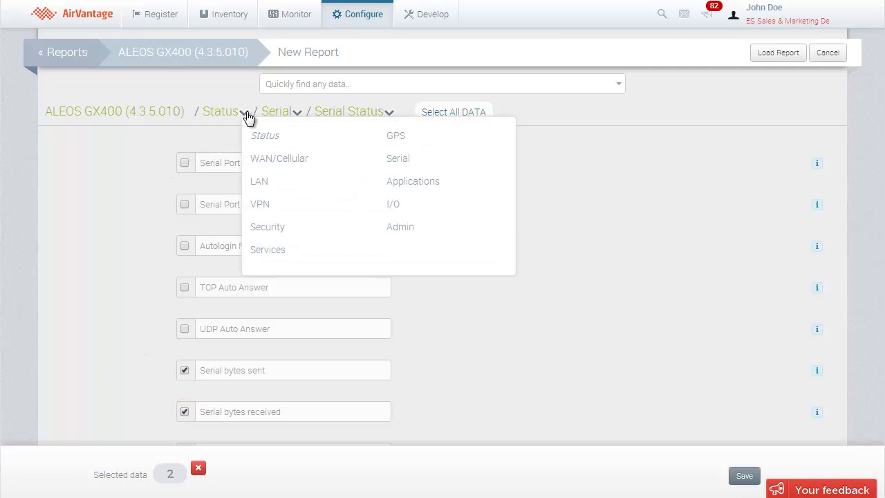
pyautogui.click(302, 117)
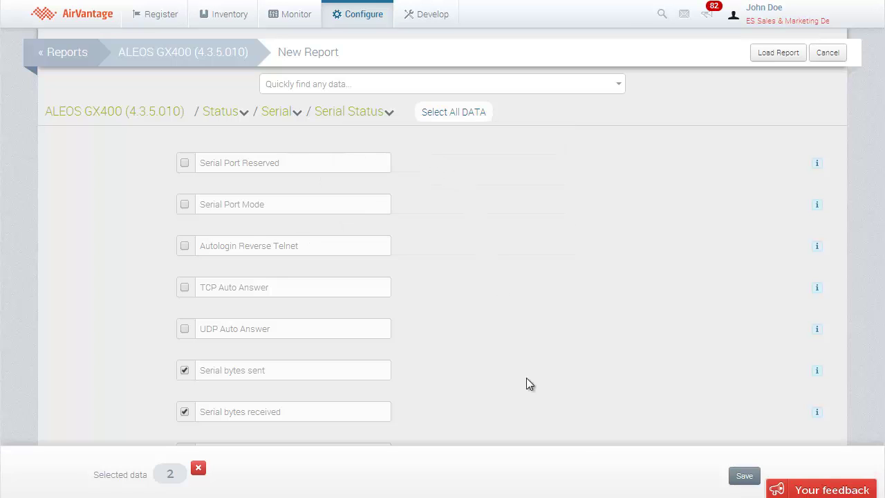
# - Save the report as 'Serial bytes monitoring' with description 'Serial bytes sent and received'
pyautogui.click(745, 482)
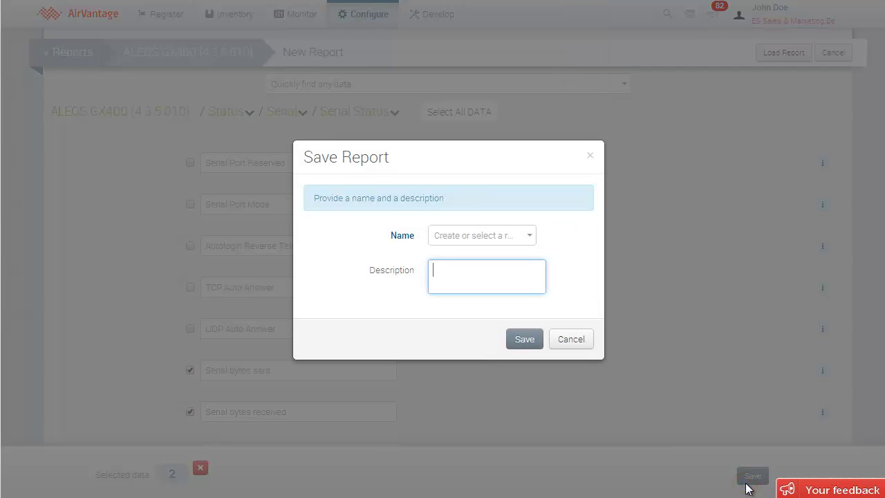
pyautogui.click(445, 235)
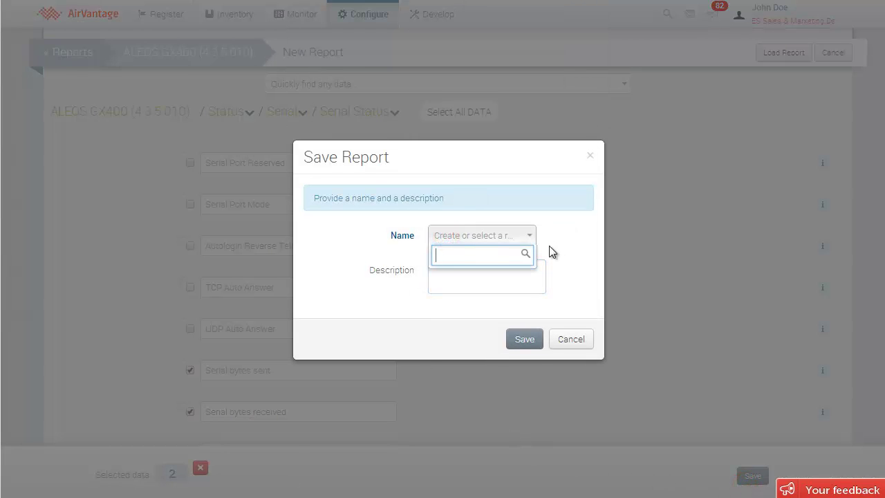
pyautogui.write('Serial bytes mon')
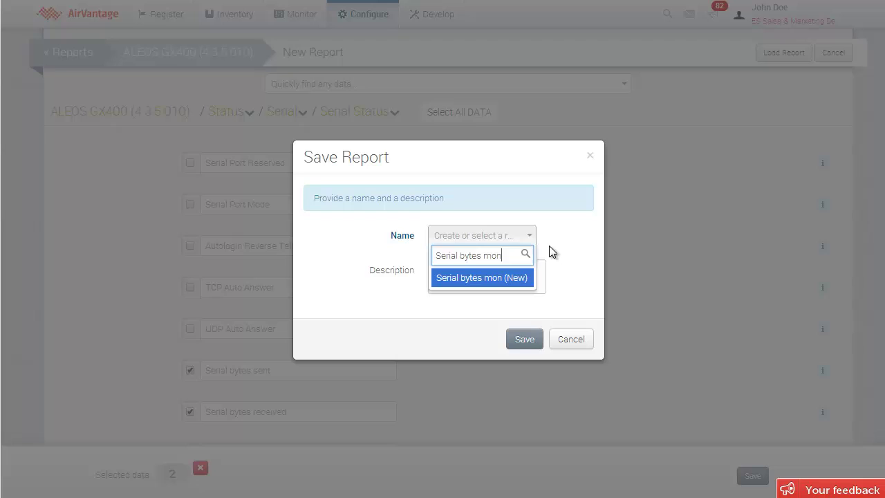
pyautogui.write('itoring')
pyautogui.press('Return')
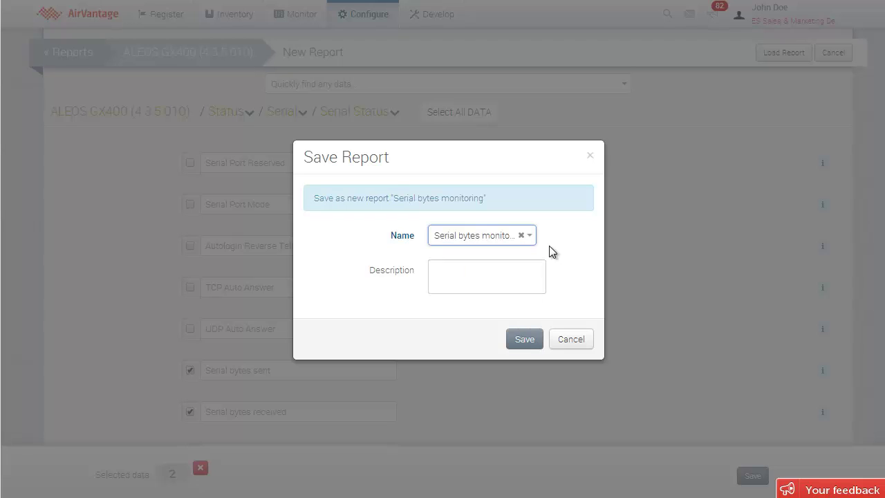
pyautogui.press('Tab')
pyautogui.write('Serial bytes sent a')
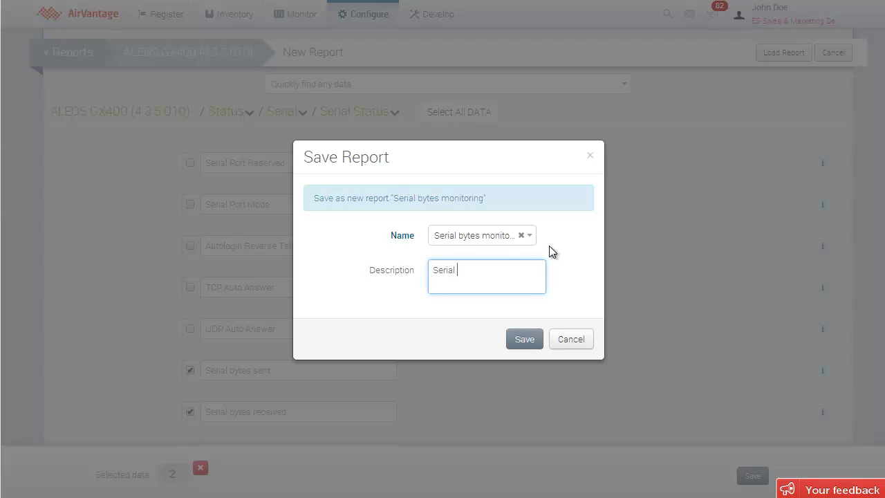
pyautogui.write('nd received')
pyautogui.click(528, 338)
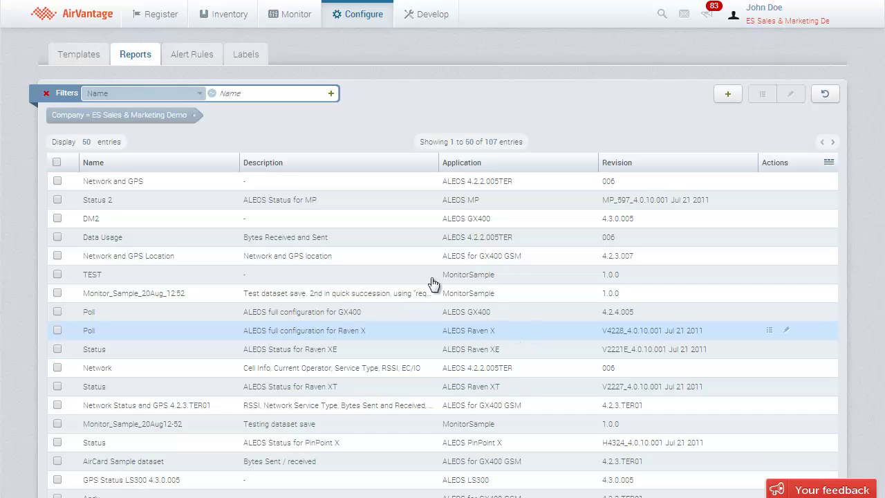
# - Go to Monitor > Systems and select the MyGX400 system
pyautogui.click(312, 26)
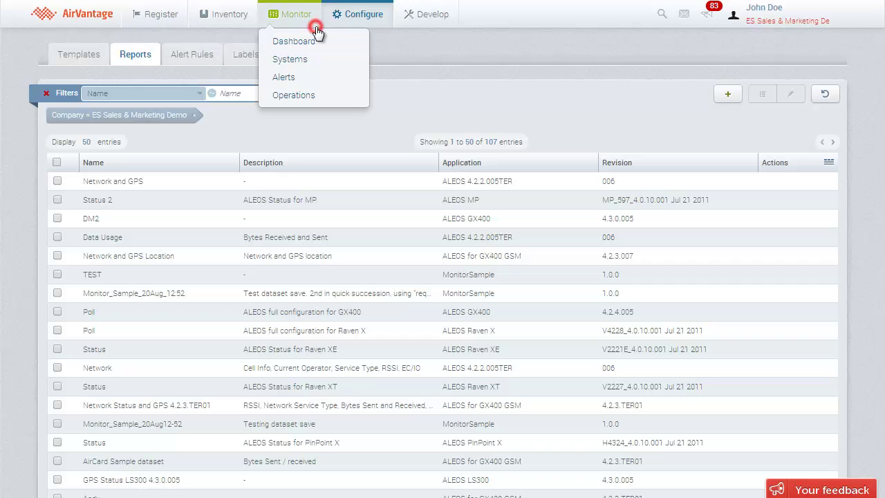
pyautogui.click(312, 61)
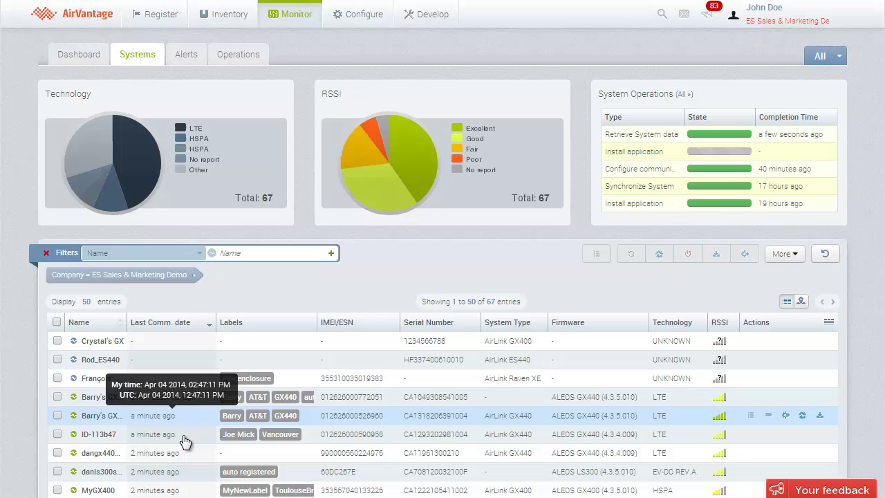
pyautogui.click(57, 490)
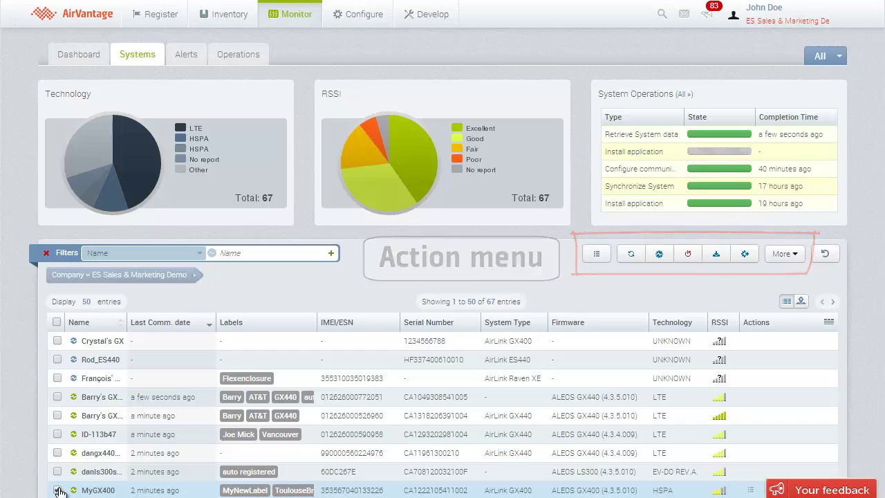
# - Start a data retrieval on MyGX400 using the Serial bytes monitoring report
pyautogui.click(784, 256)
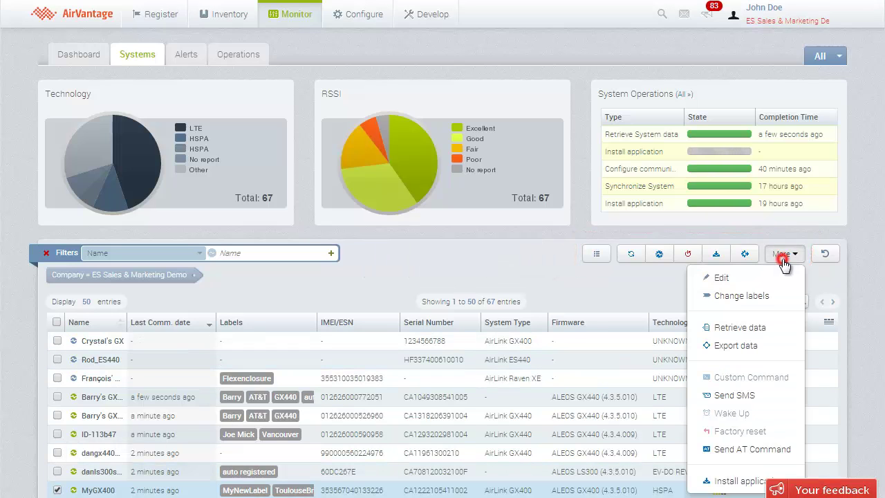
pyautogui.click(785, 331)
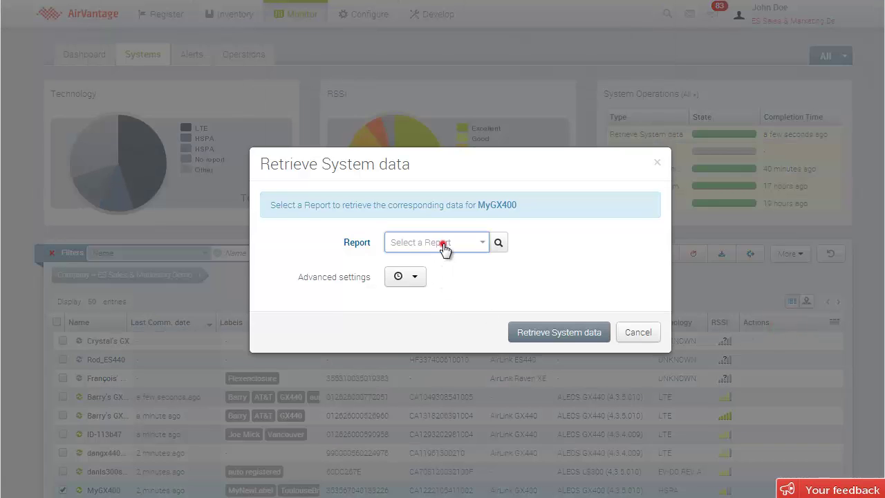
pyautogui.click(443, 249)
pyautogui.write('Serial')
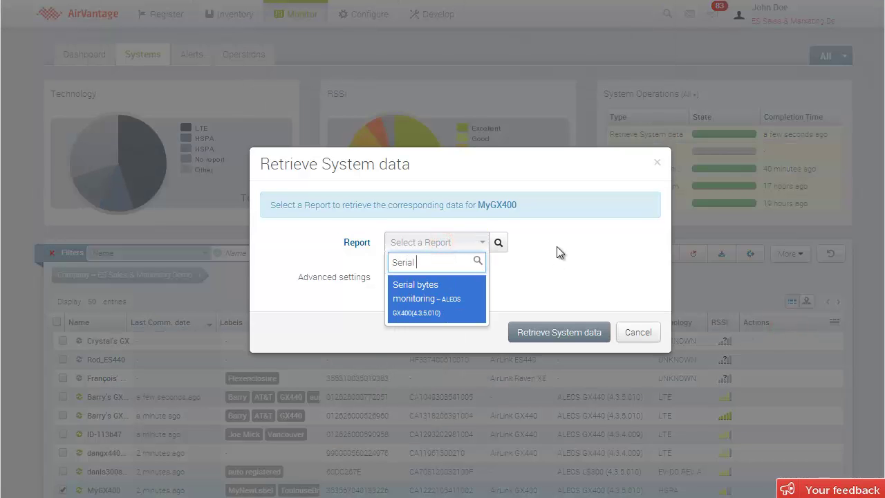
pyautogui.click(462, 289)
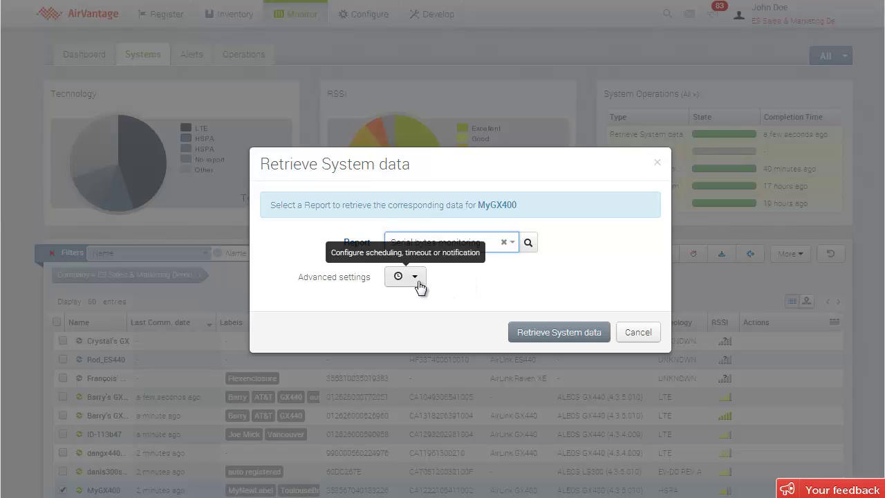
# - Schedule it for next connection from Apr 04 2014, 02:48 PM and launch the retrieval
pyautogui.click(416, 280)
pyautogui.click(480, 313)
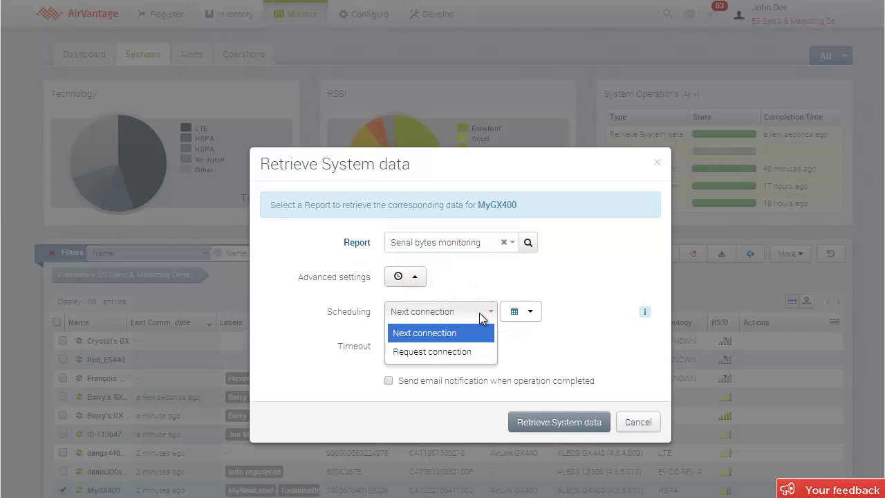
pyautogui.click(479, 332)
pyautogui.click(533, 315)
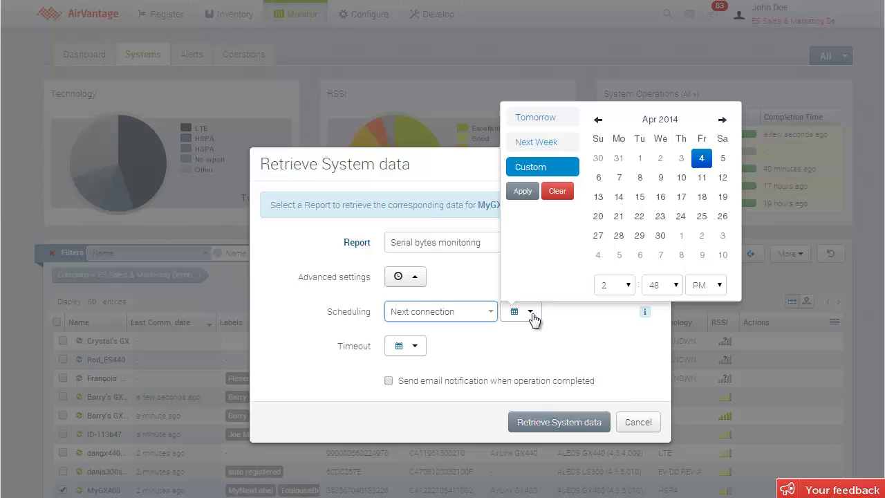
pyautogui.click(529, 195)
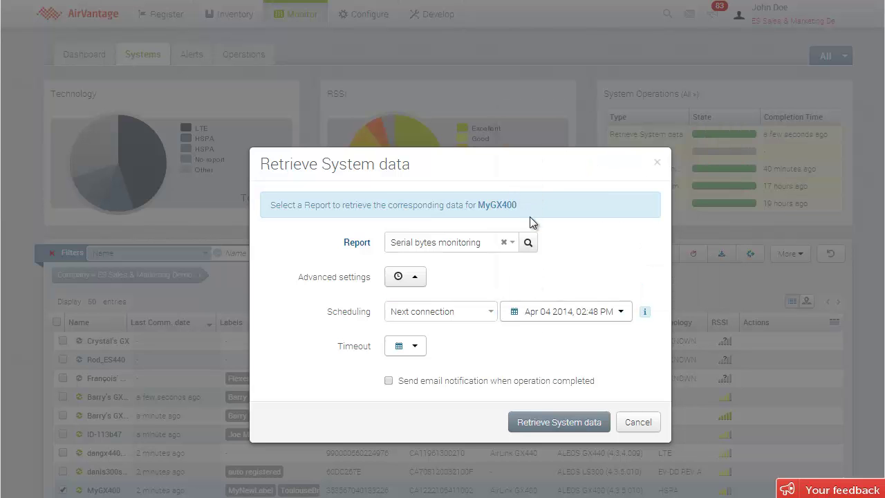
pyautogui.click(561, 416)
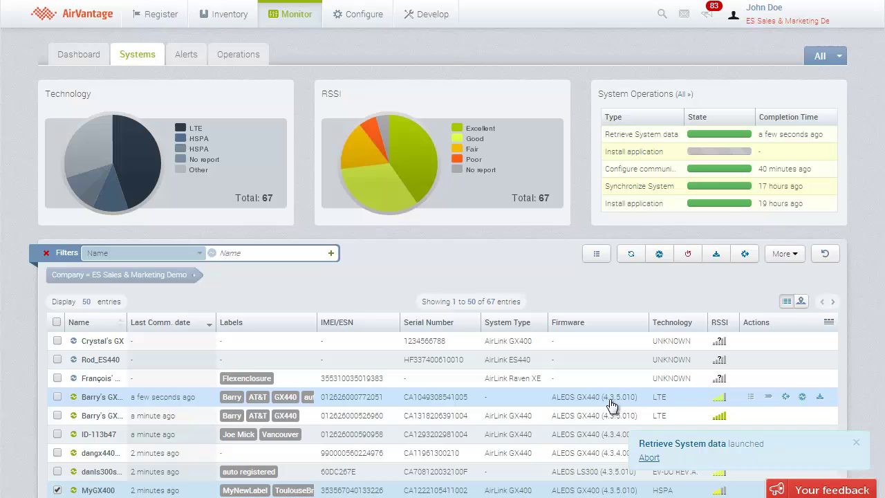
# - Open MyGX400's details and refresh Latest Operations to see the completed retrieval
pyautogui.click(857, 444)
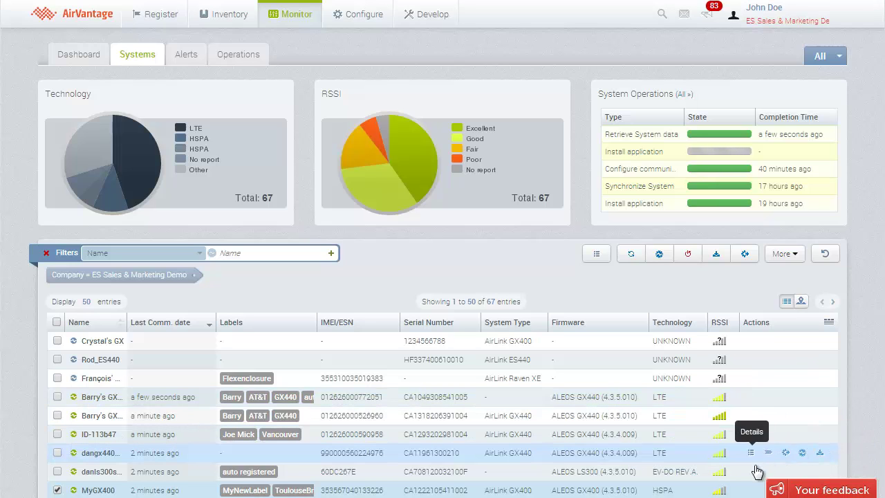
pyautogui.click(751, 491)
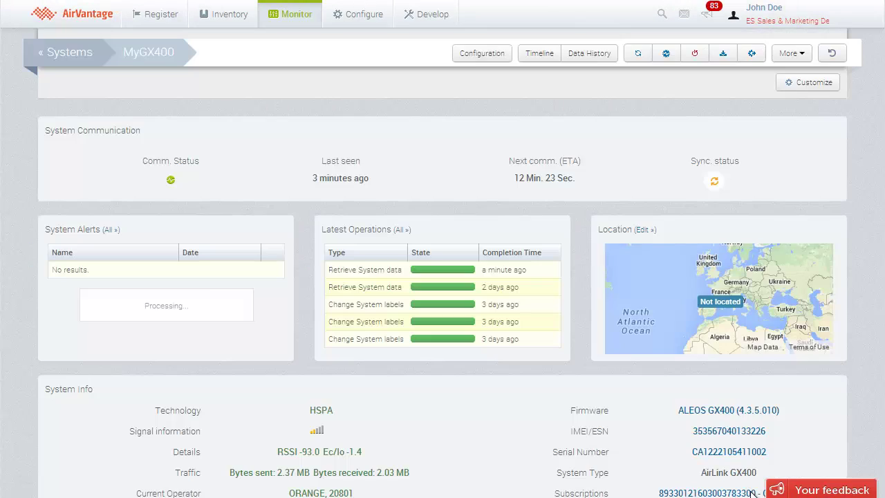
pyautogui.click(556, 231)
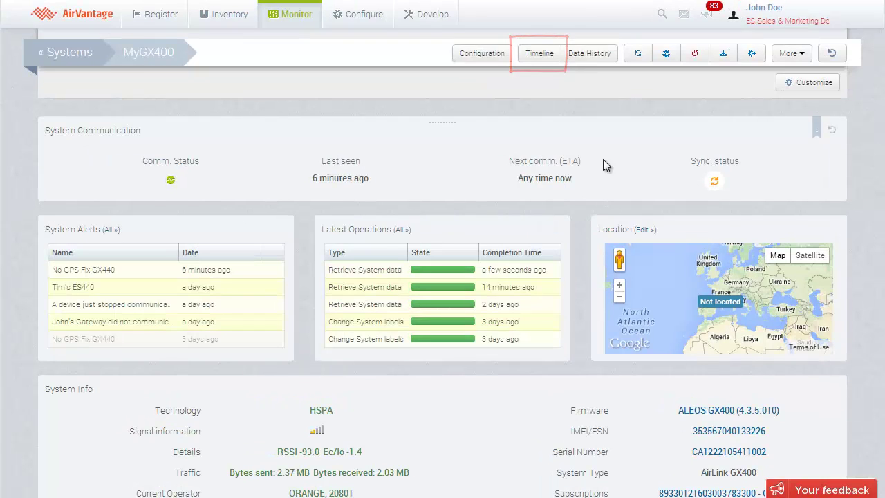
pyautogui.click(553, 62)
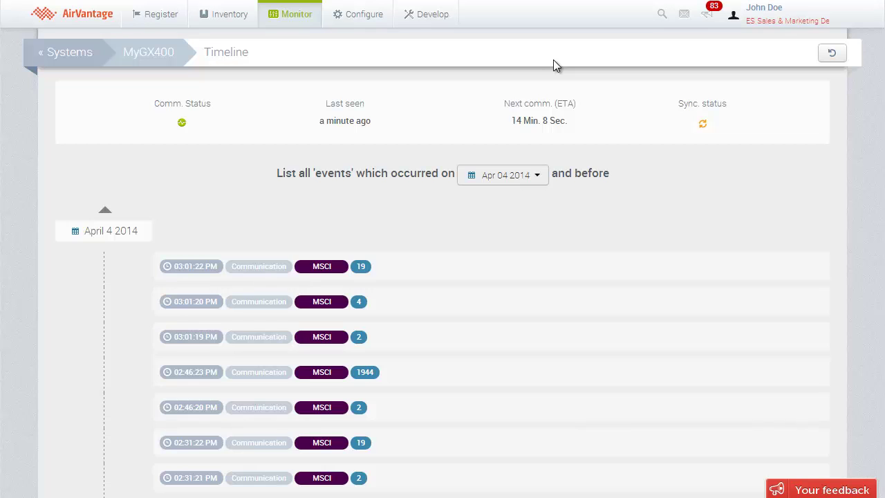
pyautogui.click(329, 268)
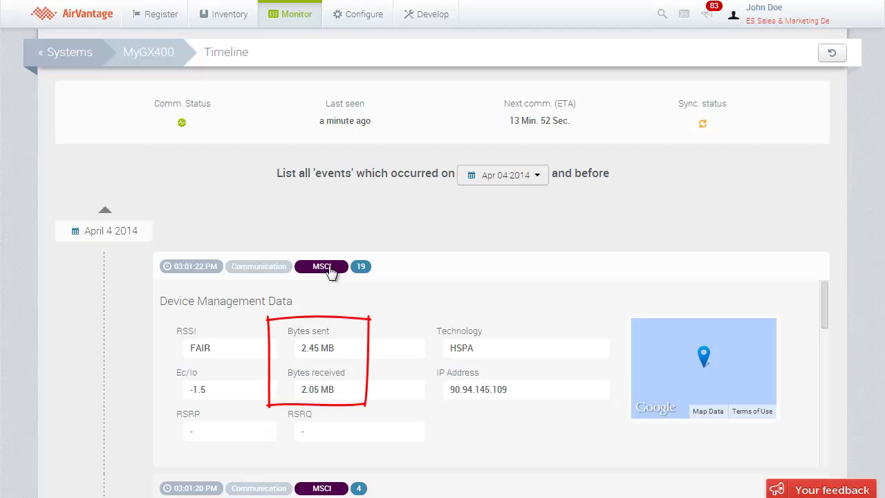
pyautogui.click(329, 268)
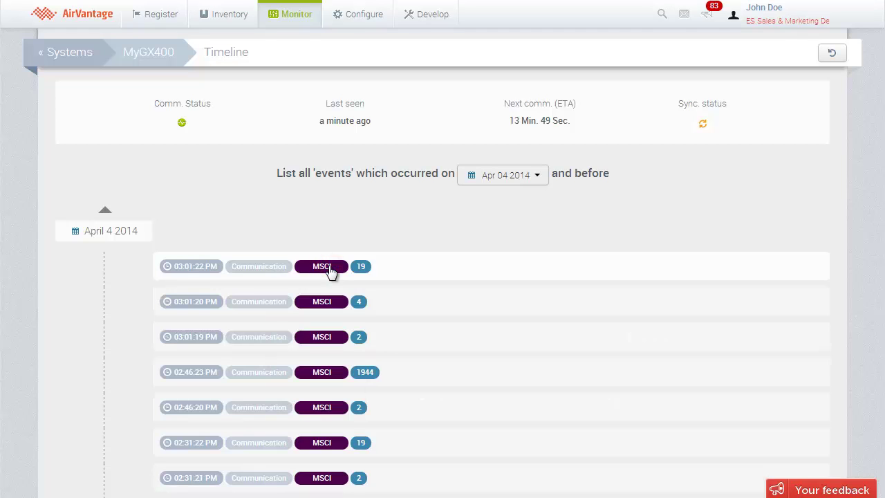
pyautogui.click(130, 67)
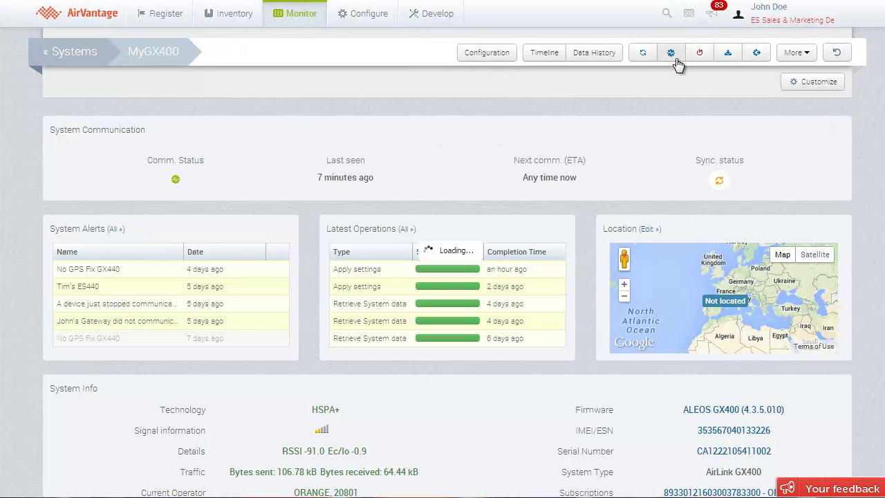
# - Enable advanced reports on MyGX400 sending Advanced System Monitoring every 15 hours
pyautogui.click(677, 61)
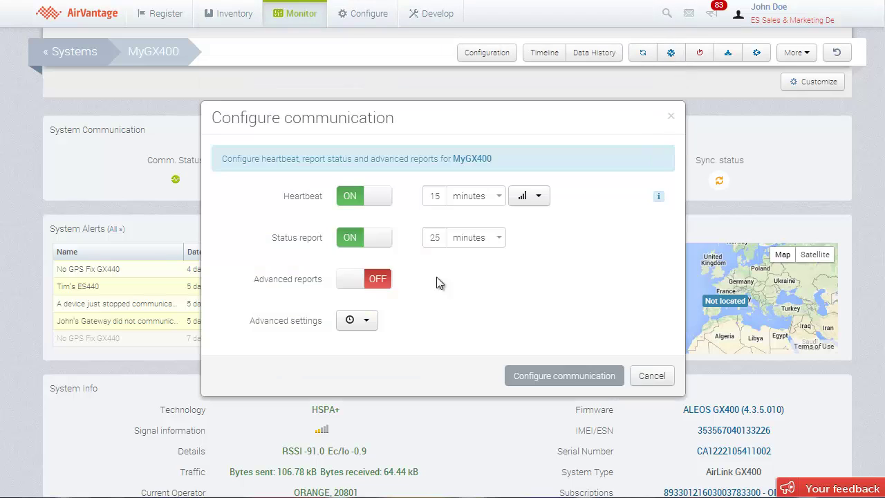
pyautogui.click(361, 280)
pyautogui.click(562, 280)
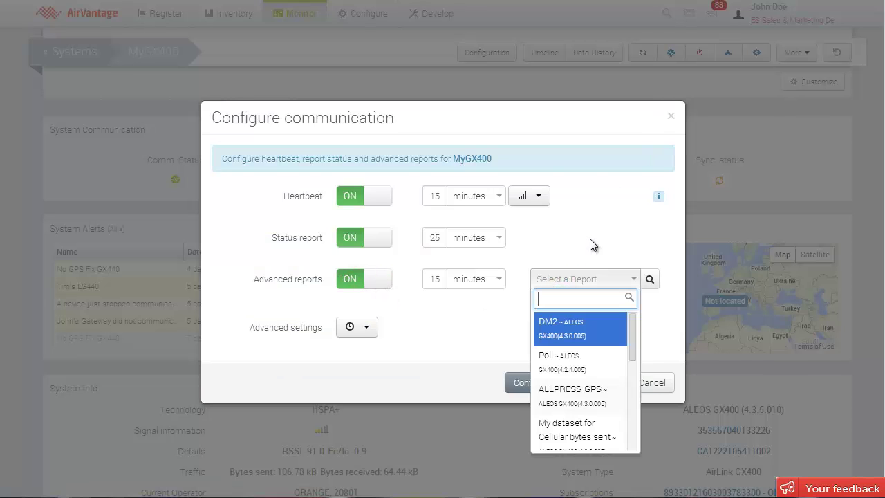
pyautogui.write('Advanced')
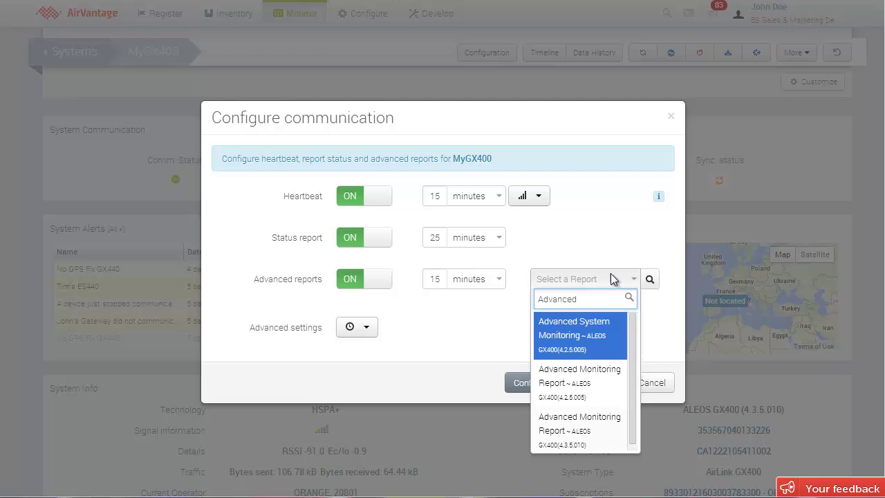
pyautogui.click(586, 335)
pyautogui.click(499, 280)
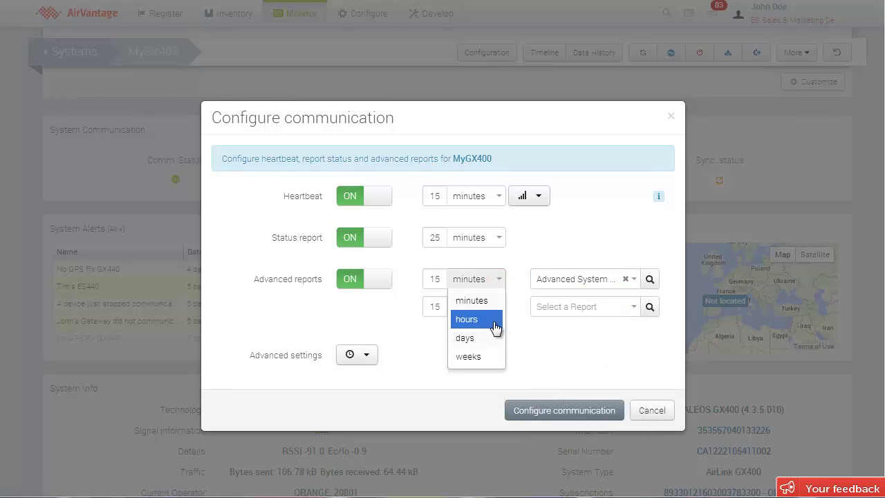
pyautogui.click(495, 322)
pyautogui.click(597, 410)
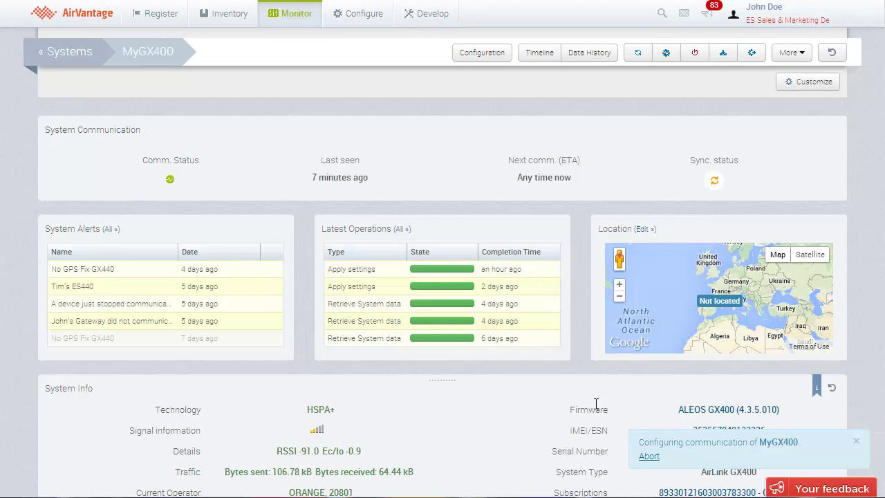
# - Add a 'Mean bytes sent and received' Data History chart with Bytes Sent and Bytes Received series
pyautogui.click(614, 58)
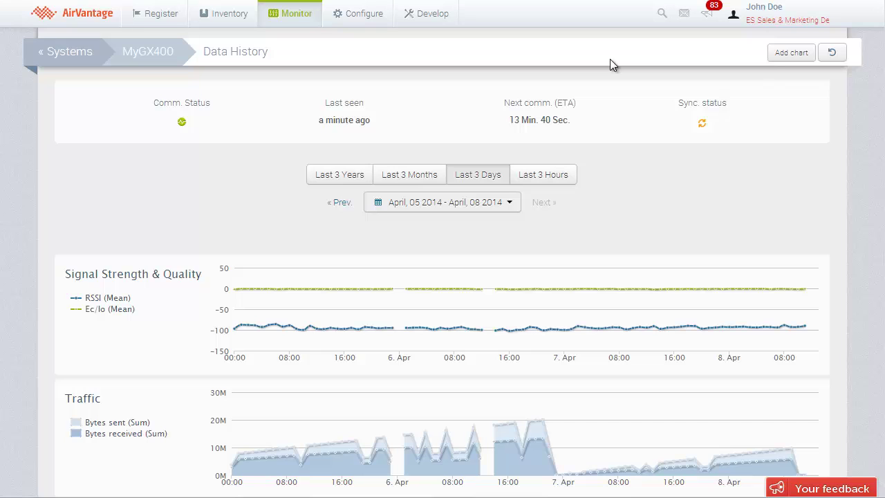
pyautogui.click(788, 57)
pyautogui.write('Mean ')
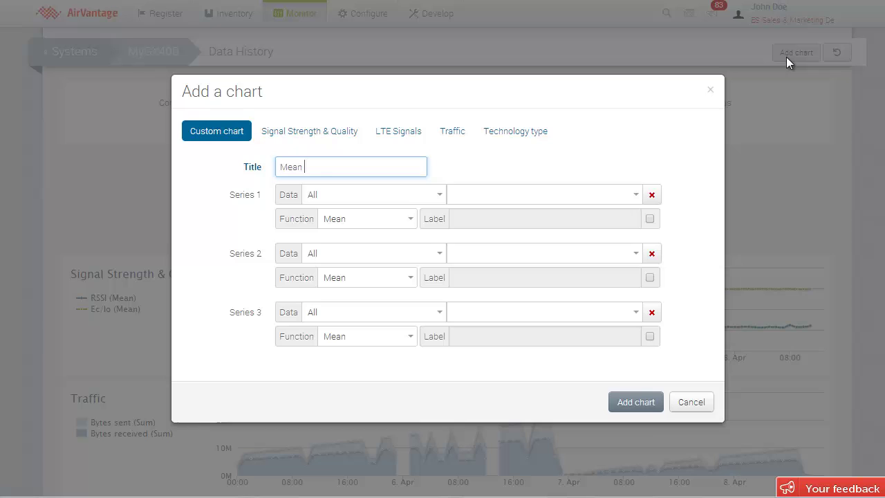
pyautogui.write('bytes sent and received')
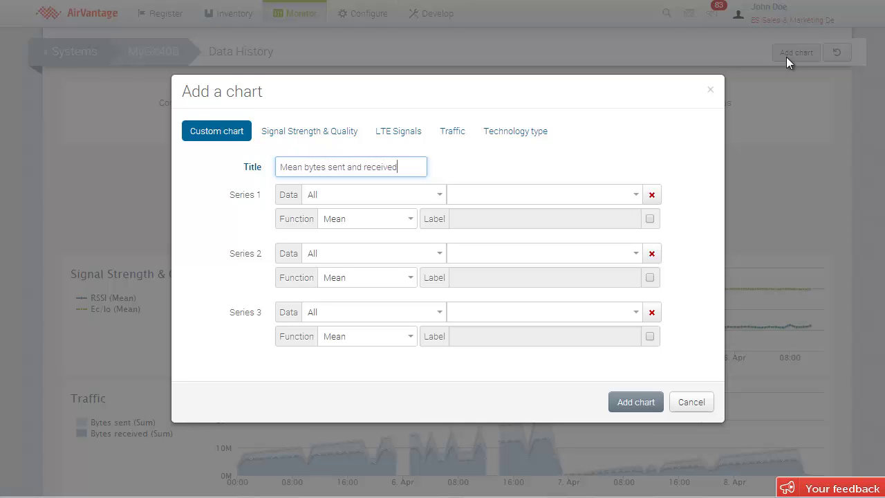
pyautogui.click(614, 201)
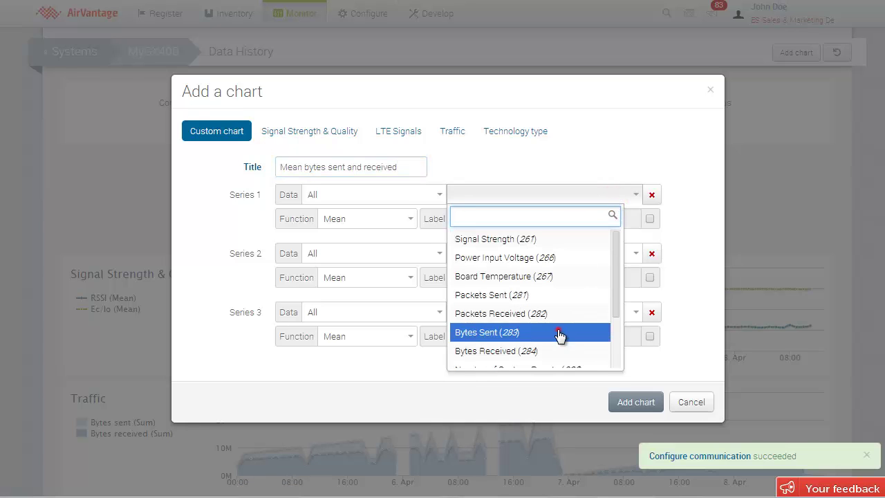
pyautogui.click(561, 333)
pyautogui.click(598, 257)
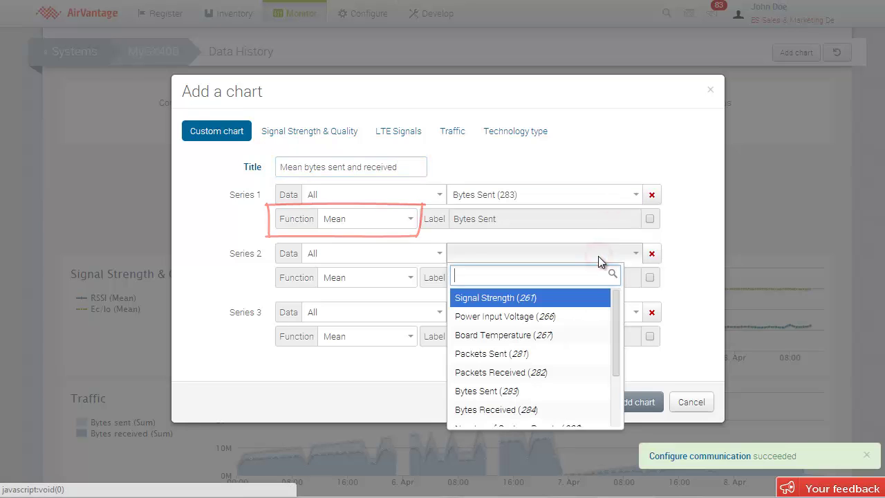
pyautogui.click(548, 410)
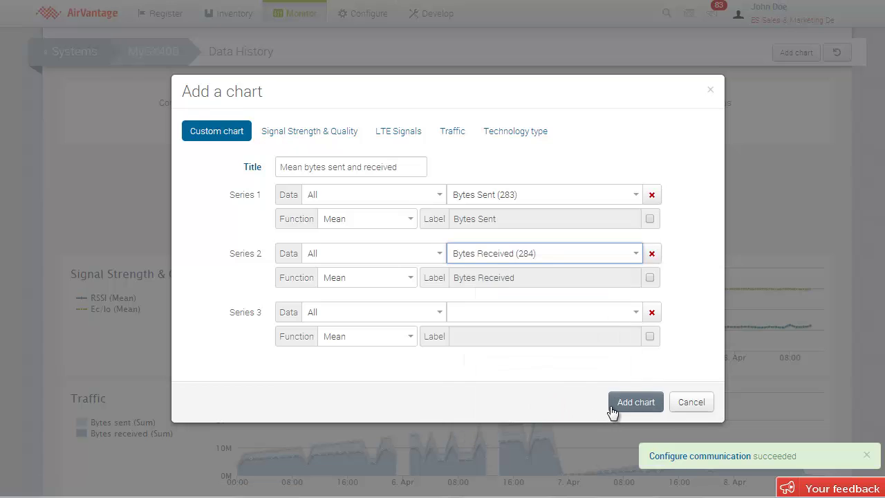
pyautogui.click(612, 409)
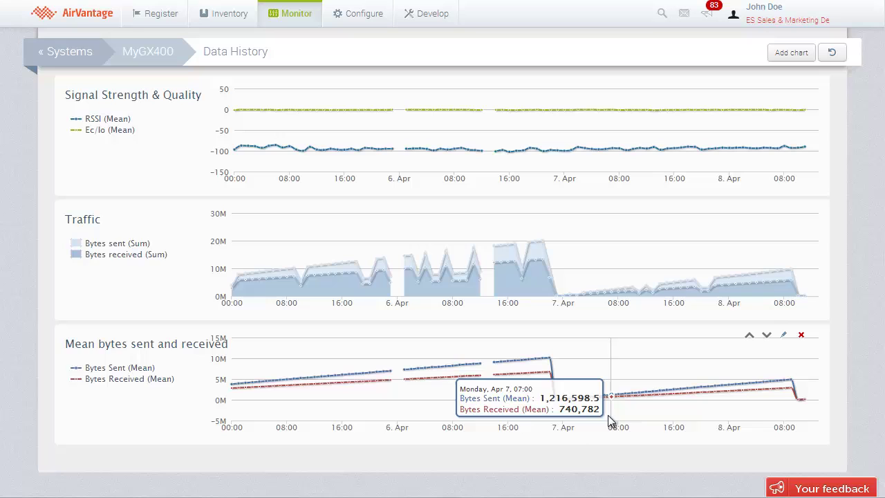
# - Switch MyGX400's Data History time range from Last 3 Hours to Last 3 Months
pyautogui.scroll(3, 593, 459)
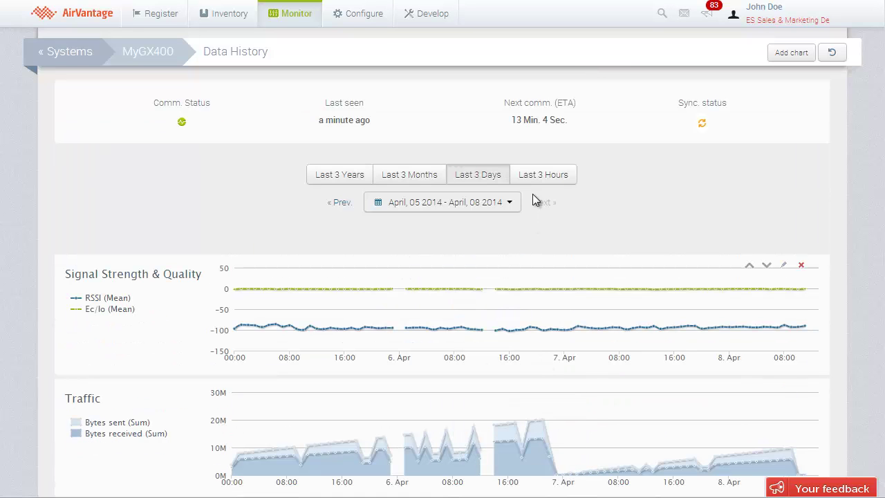
pyautogui.click(533, 179)
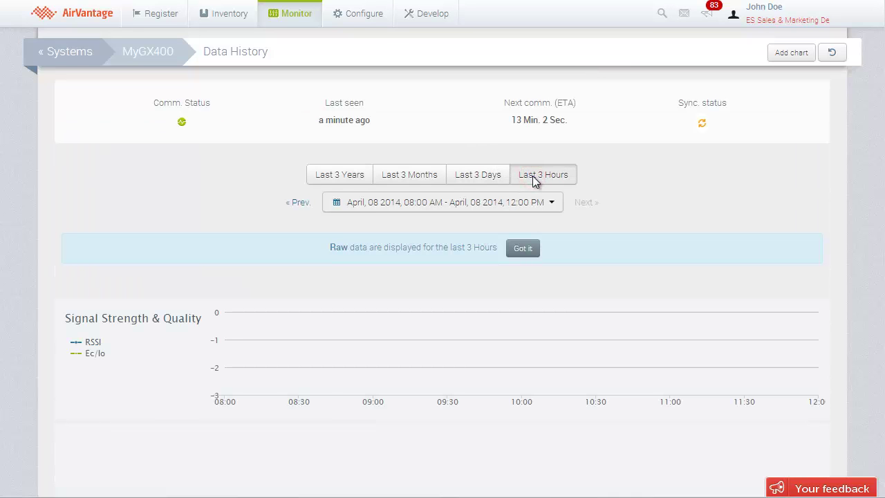
pyautogui.click(438, 178)
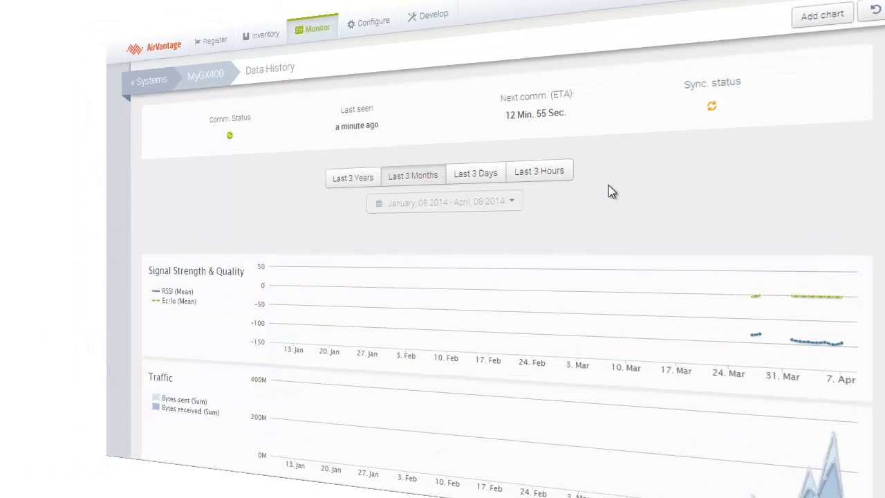